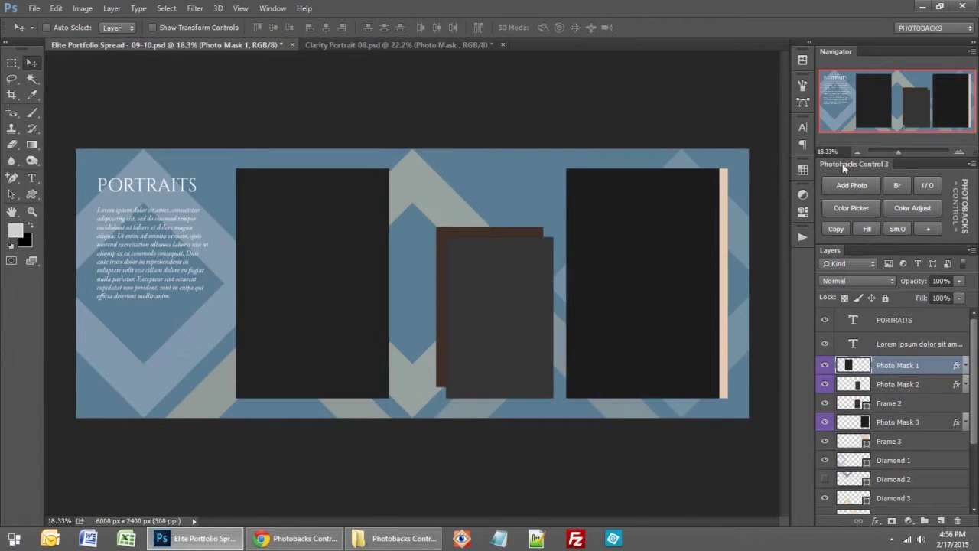
Begin placing a photo into Photo Mask 1 using Add Photo in Photobacks Control
{"action": "left_click", "coordinate": [851, 183]}
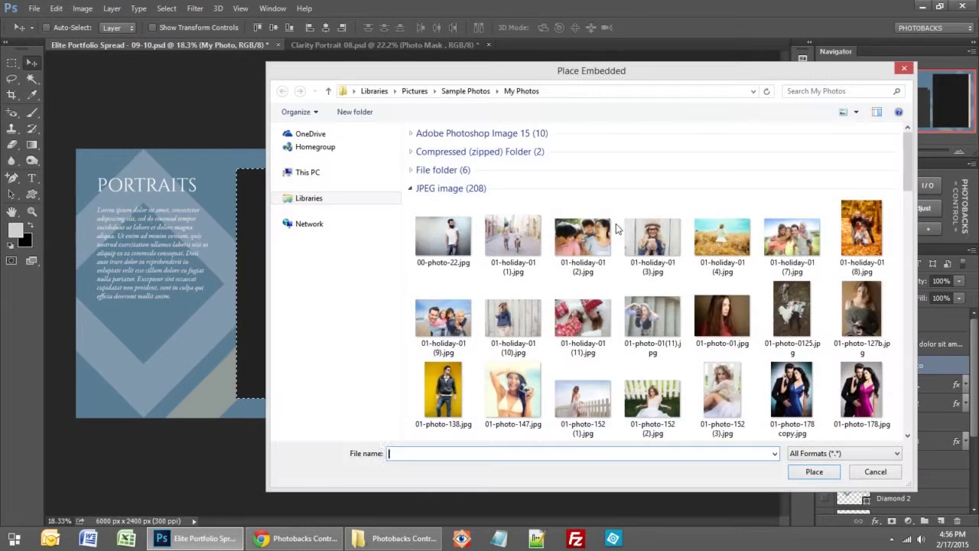
Place 01-photo-0125.jpg into the left mask and scale it to about 48%
{"action": "left_click", "coordinate": [798, 317]}
{"action": "double_click", "coordinate": [796, 317]}
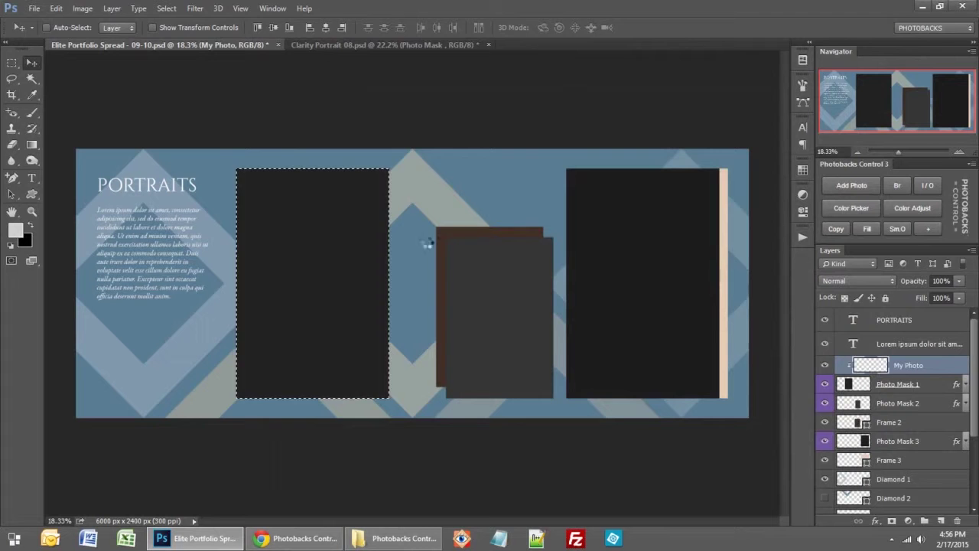
{"action": "left_click_drag", "start_coordinate": [403, 149], "coordinate": [398, 165]}
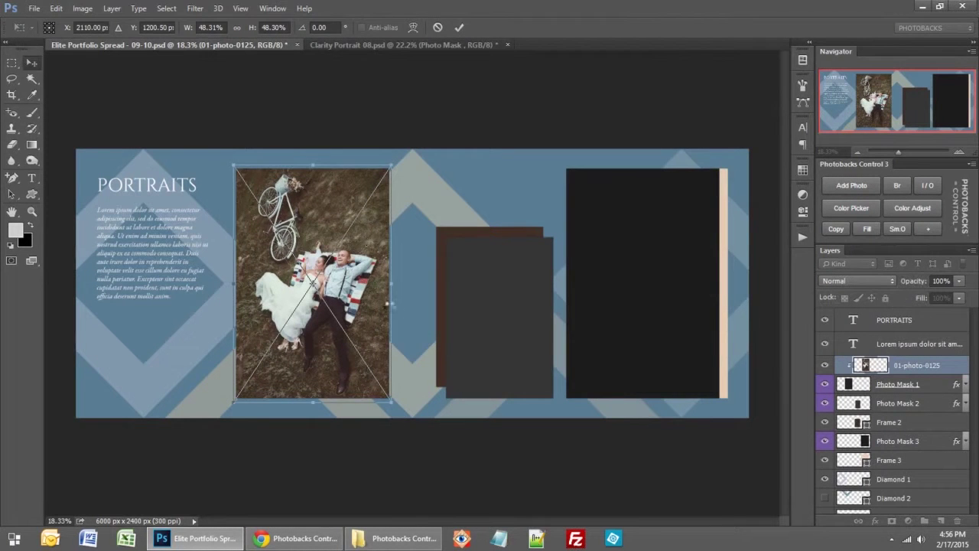
{"action": "key", "text": "Return"}
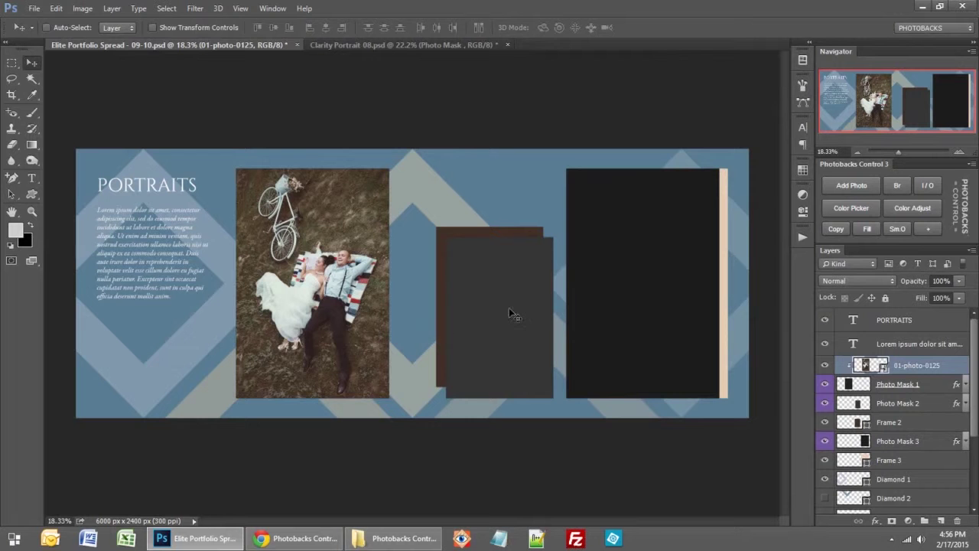
{"action": "left_click", "coordinate": [907, 406]}
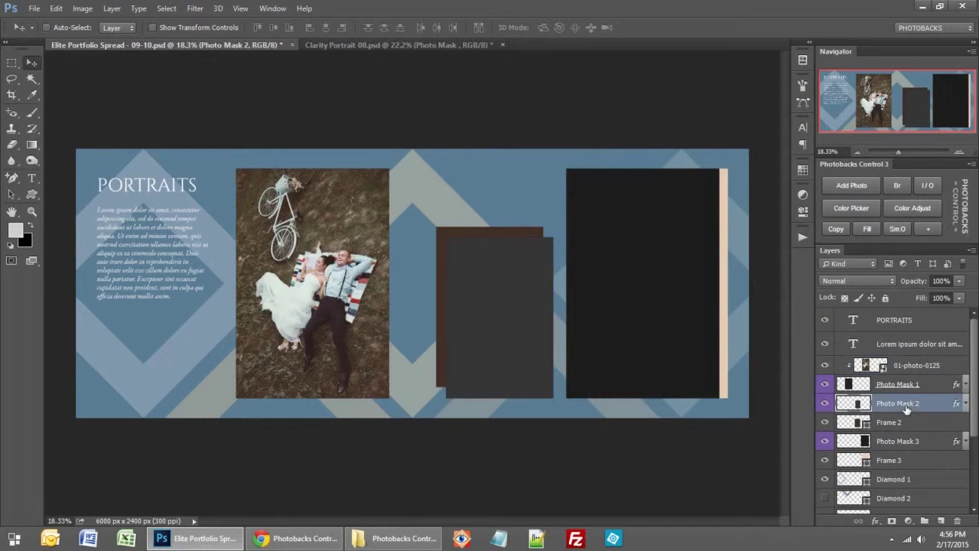
Place 01-photo-152 (3).jpg into the middle mask, scaled to about 30%
{"action": "left_click", "coordinate": [862, 188]}
{"action": "left_click", "coordinate": [722, 314]}
{"action": "double_click", "coordinate": [727, 395]}
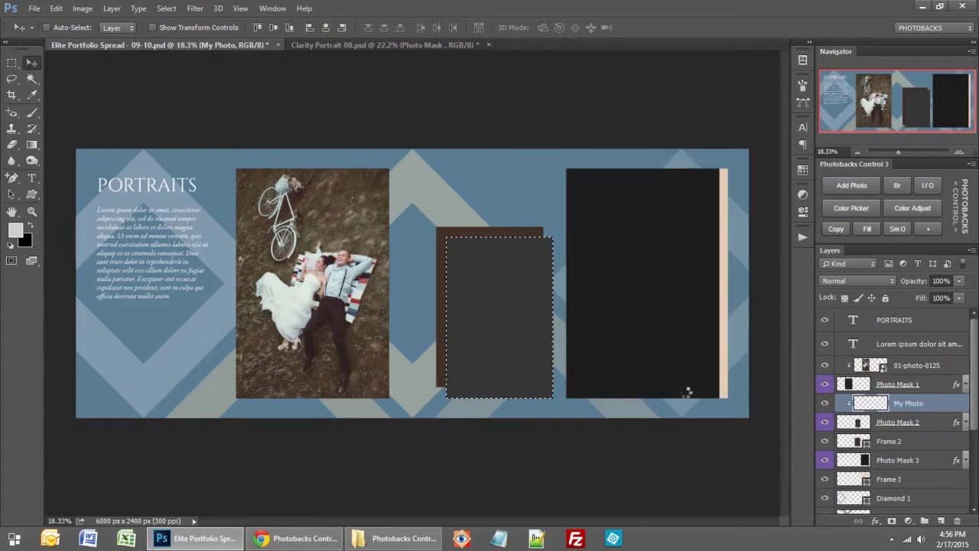
{"action": "left_click_drag", "start_coordinate": [591, 182], "coordinate": [569, 235]}
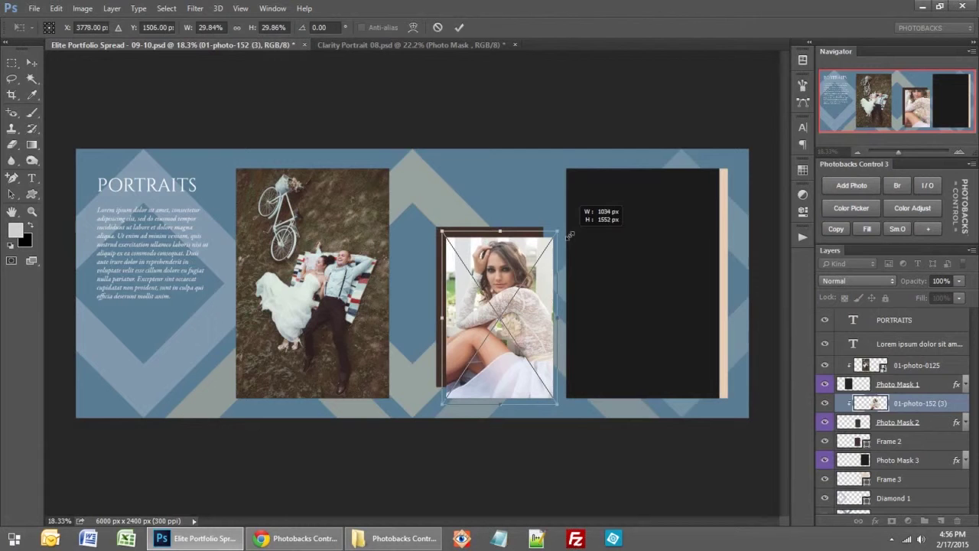
{"action": "key", "text": "Return"}
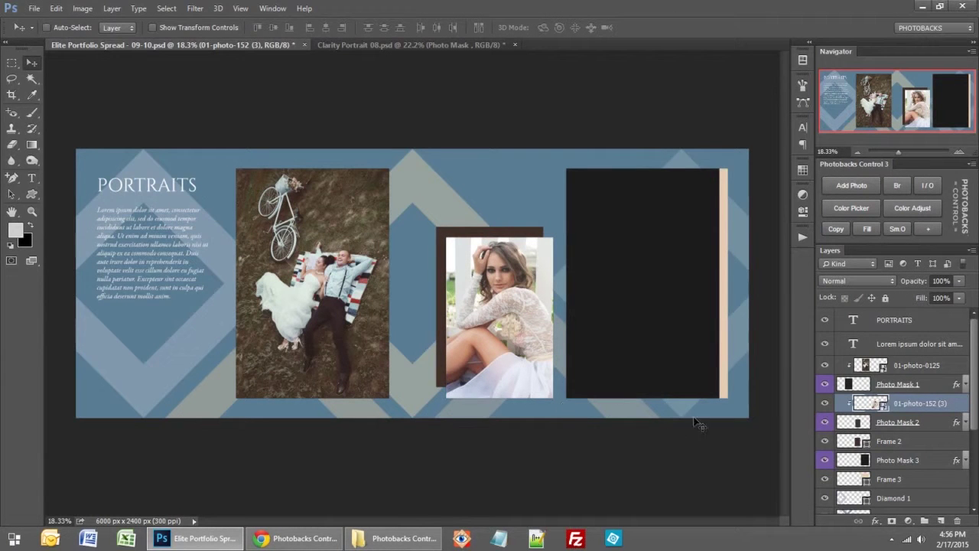
{"action": "left_click", "coordinate": [900, 460]}
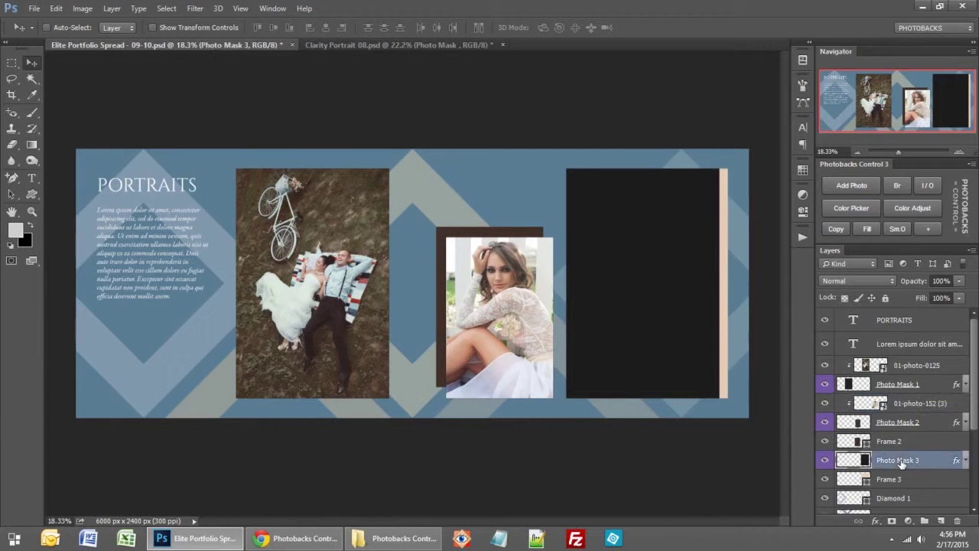
Open Bridge from Photobacks Control and select 01-photo-138.jpg in My Photos
{"action": "left_click", "coordinate": [899, 186]}
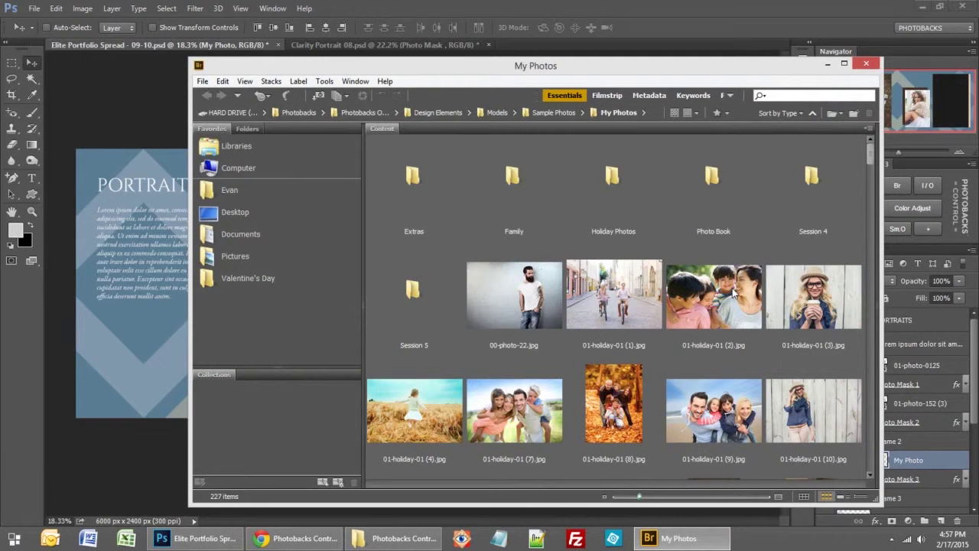
{"action": "scroll", "coordinate": [663, 271], "scroll_direction": "down", "scroll_amount": 3}
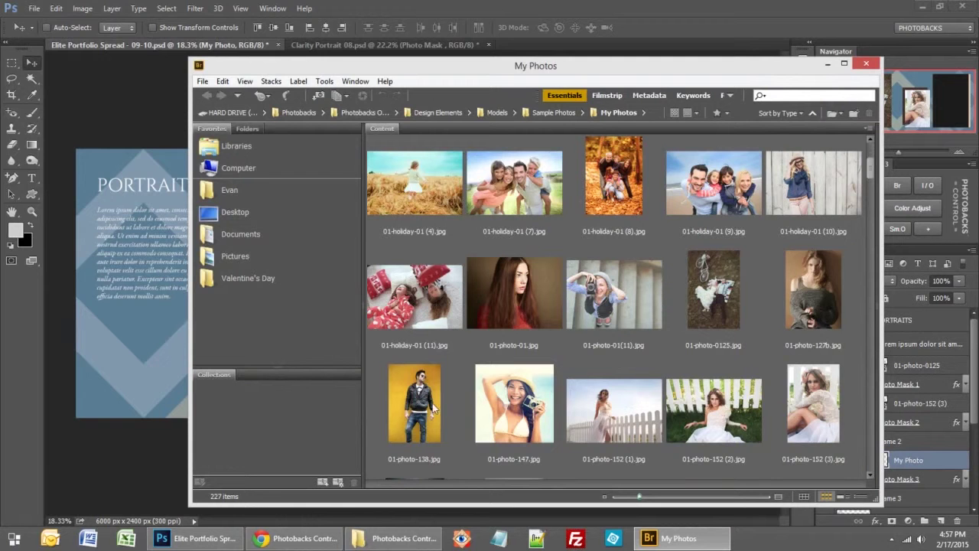
{"action": "left_click", "coordinate": [433, 406]}
Drag 01-photo-138 from Bridge into the right mask and scale it to about 71%
{"action": "left_click_drag", "start_coordinate": [417, 404], "coordinate": [134, 288]}
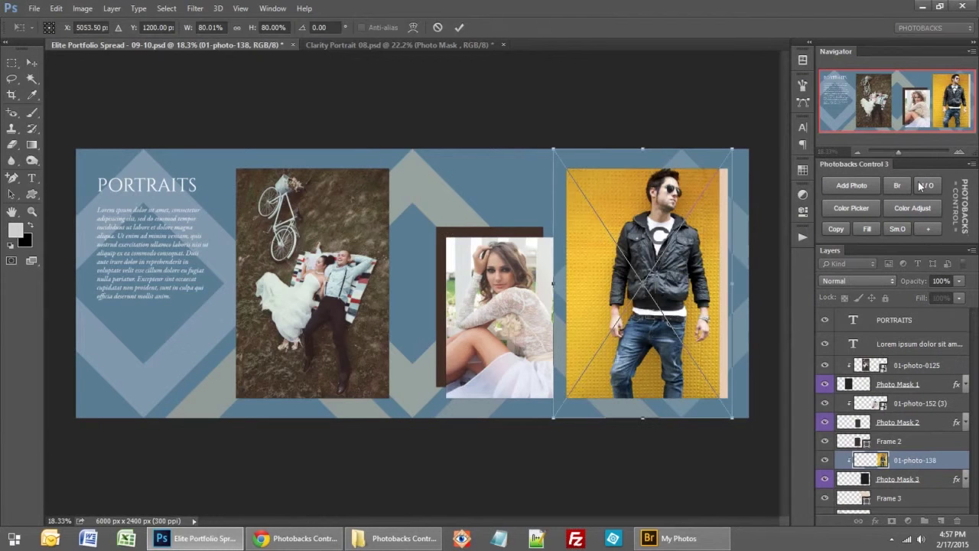
{"action": "left_click_drag", "start_coordinate": [733, 150], "coordinate": [724, 165]}
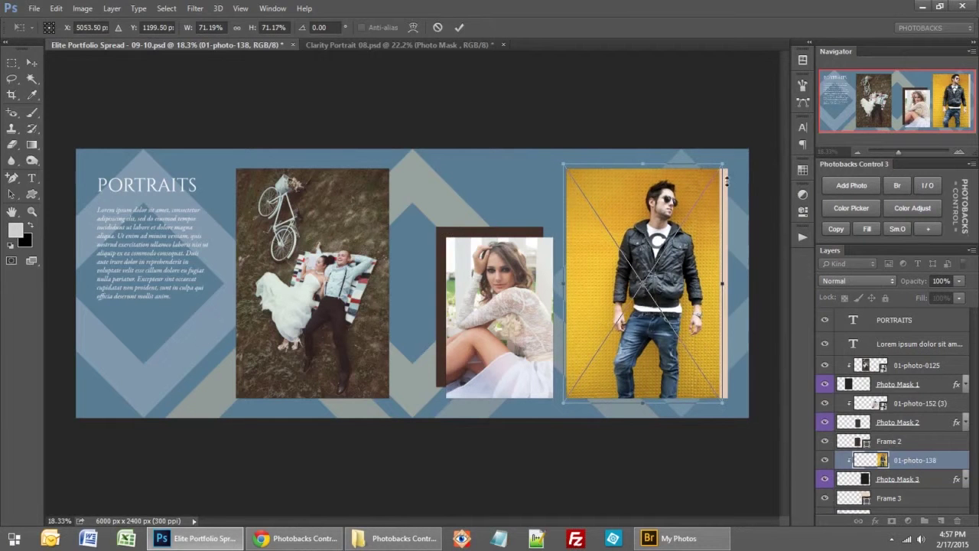
{"action": "key", "text": "Return"}
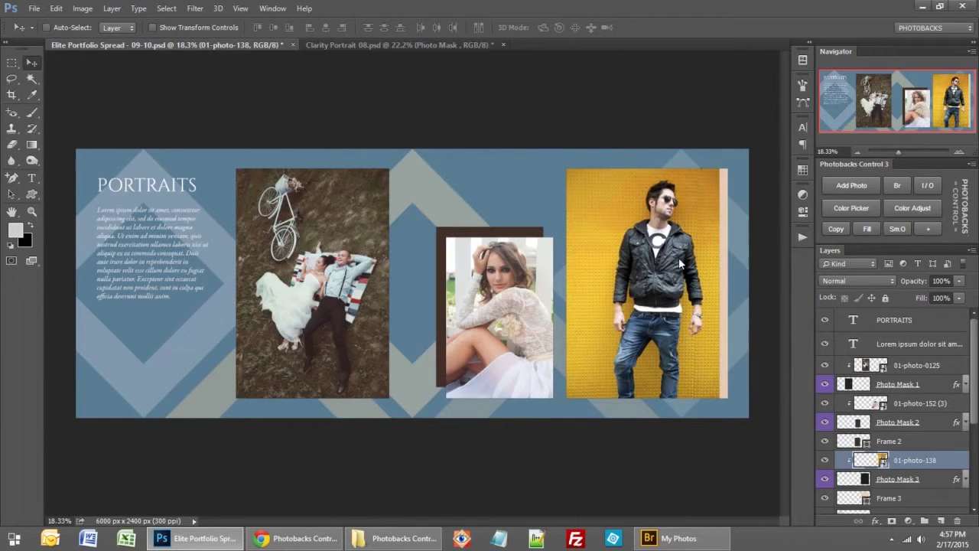
{"action": "left_click", "coordinate": [925, 189]}
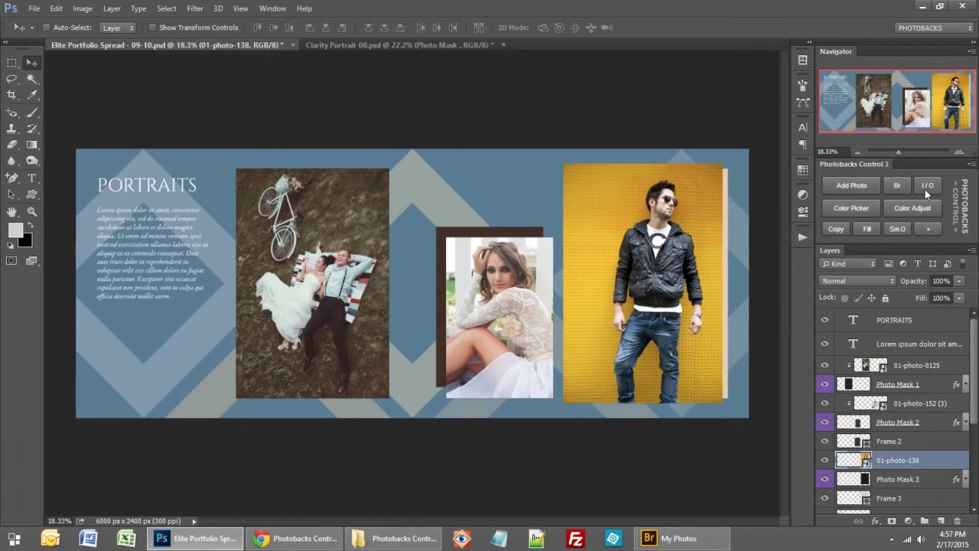
Clip the yellow-wall photo back into Photo Mask 3
{"action": "left_click", "coordinate": [925, 189]}
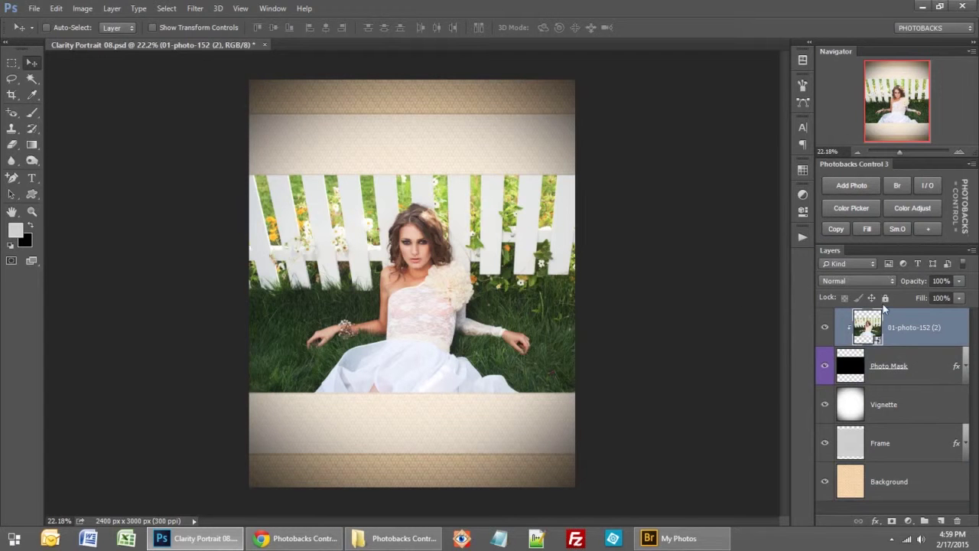
Add a solid colour fill above the Background using dark green sampled from the grass
{"action": "left_click", "coordinate": [903, 482]}
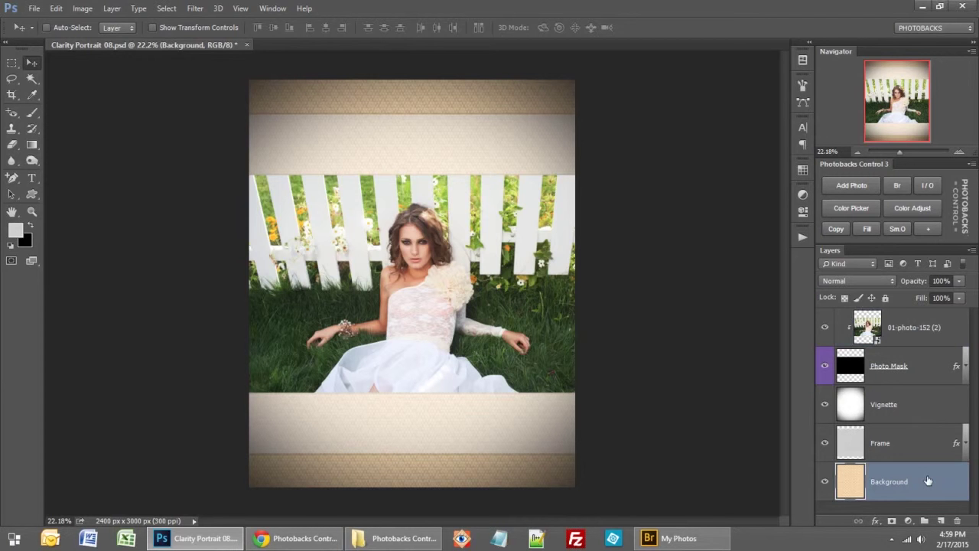
{"action": "left_click", "coordinate": [864, 211]}
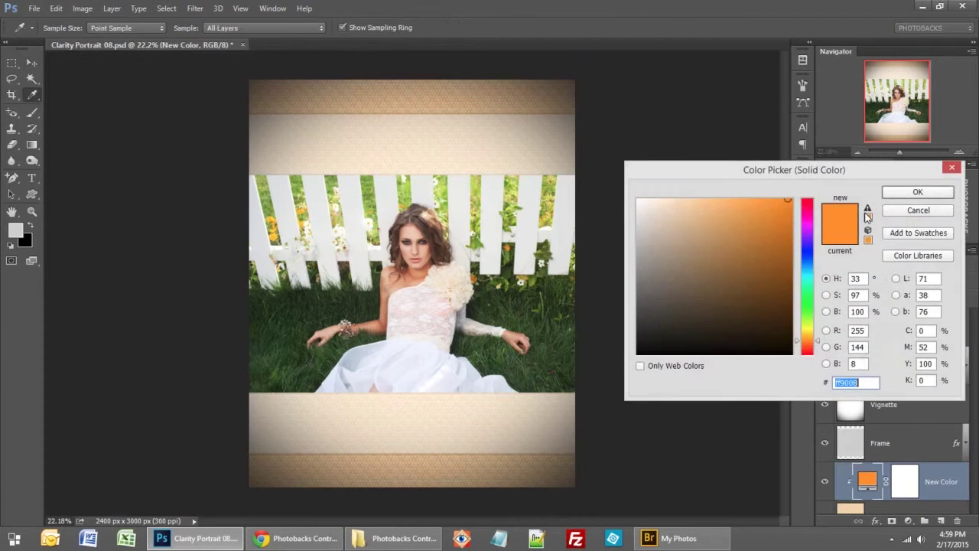
{"action": "left_click", "coordinate": [526, 308]}
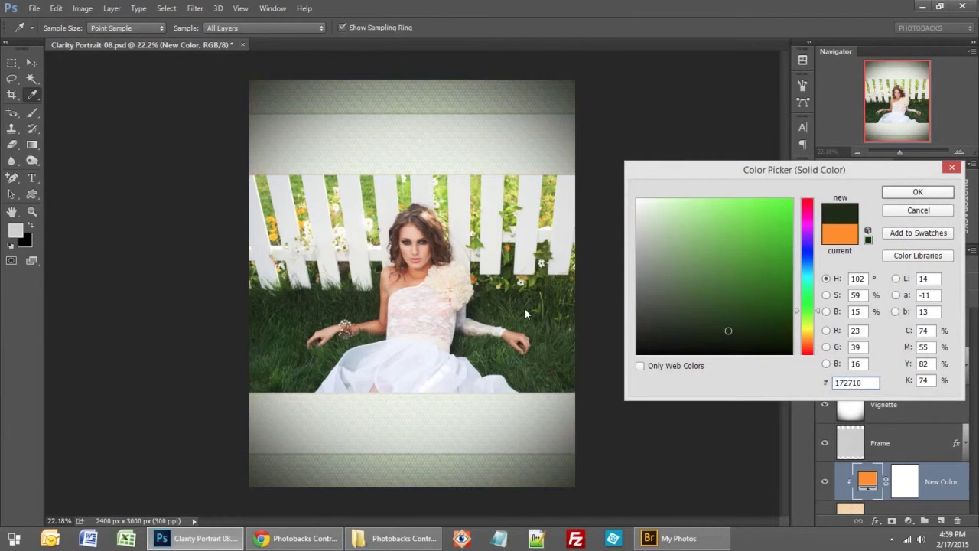
{"action": "left_click", "coordinate": [918, 193]}
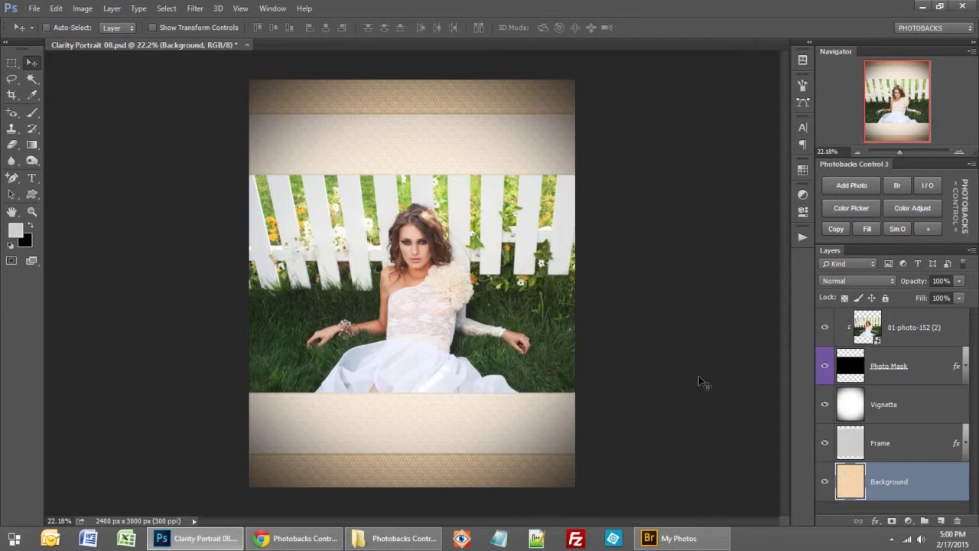
Add a Hue/Saturation adjustment with Hue -56 and Saturation -47 to turn the frame pink
{"action": "left_click", "coordinate": [907, 207]}
{"action": "left_click_drag", "start_coordinate": [705, 187], "coordinate": [670, 225]}
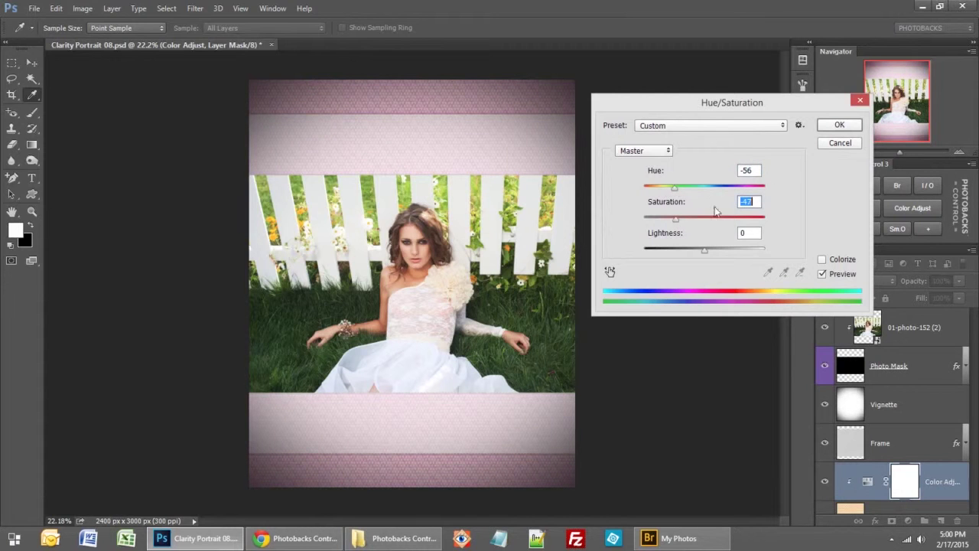
{"action": "left_click", "coordinate": [840, 127]}
{"action": "scroll", "coordinate": [876, 417], "scroll_direction": "down", "scroll_amount": 1}
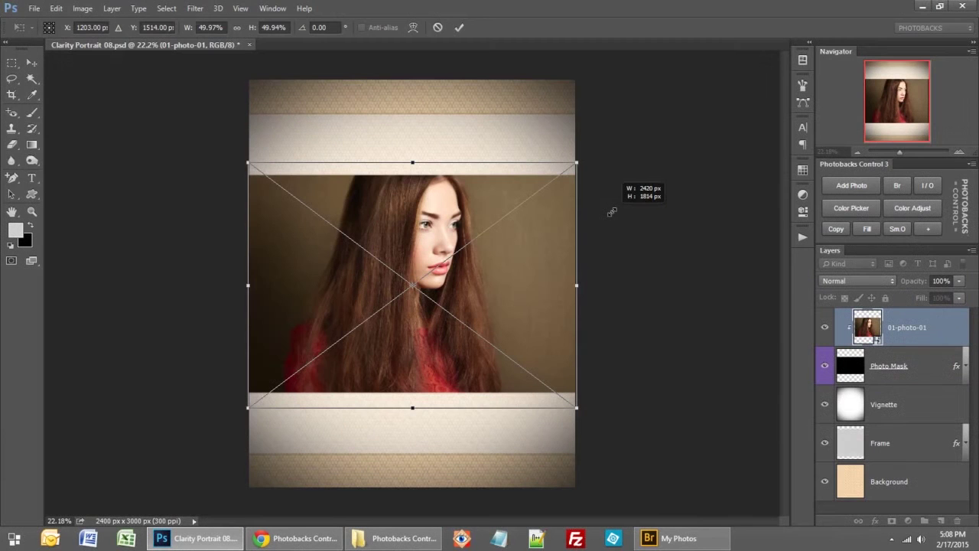
Scale the 01-photo-01 portrait about its centre to about 45.7% and commit
{"action": "mouse_move", "coordinate": [612, 211]}
{"action": "left_mouse_down"}
{"action": "mouse_move", "coordinate": [639, 192]}
{"action": "mouse_move", "coordinate": [596, 220]}
{"action": "left_mouse_up"}
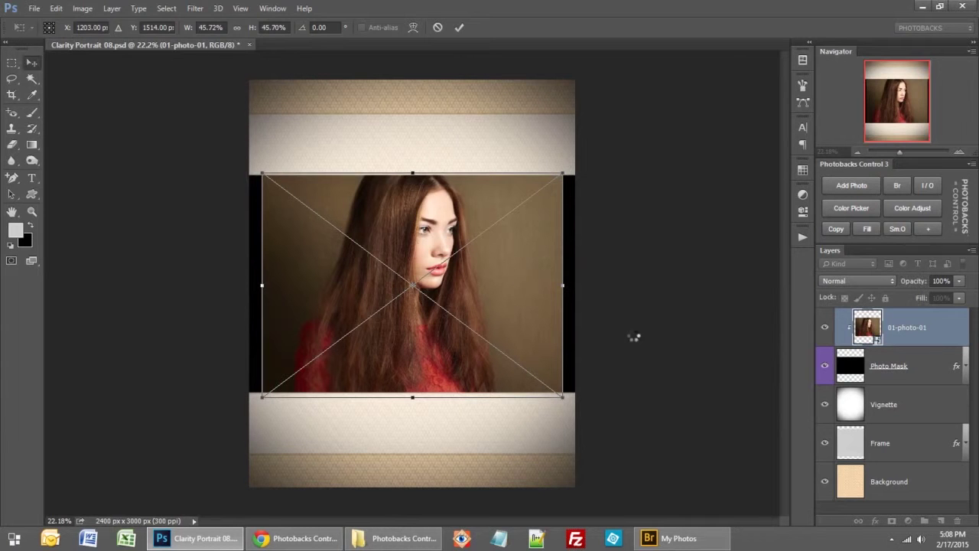
{"action": "key", "text": "Return"}
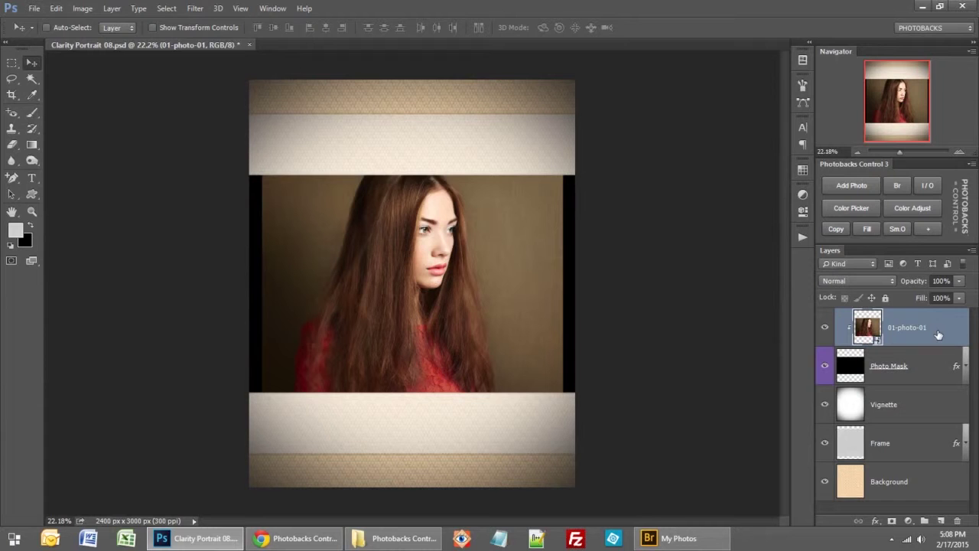
Duplicate the 01-photo-01 layer and keep the 01-photo-01 copy layer selected
{"action": "left_click", "coordinate": [836, 229]}
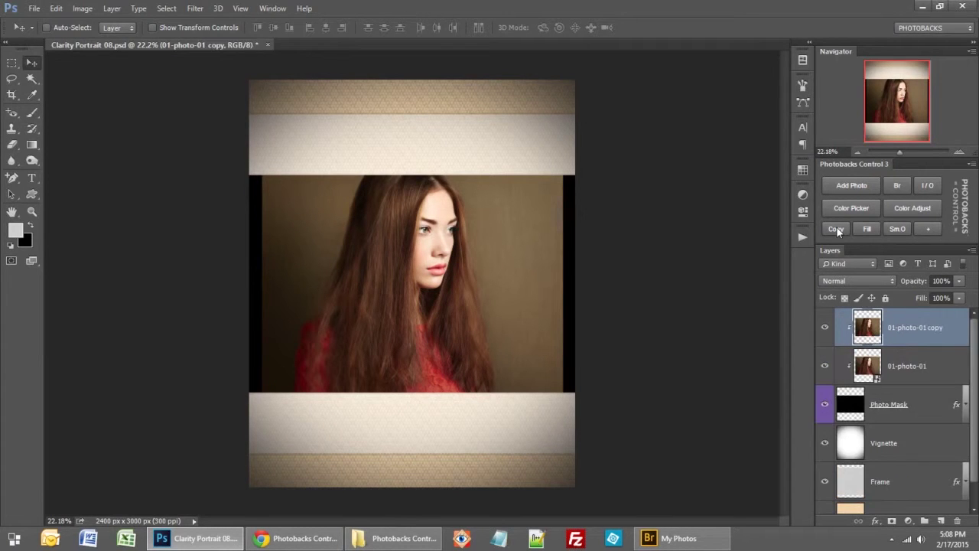
{"action": "left_click", "coordinate": [906, 370]}
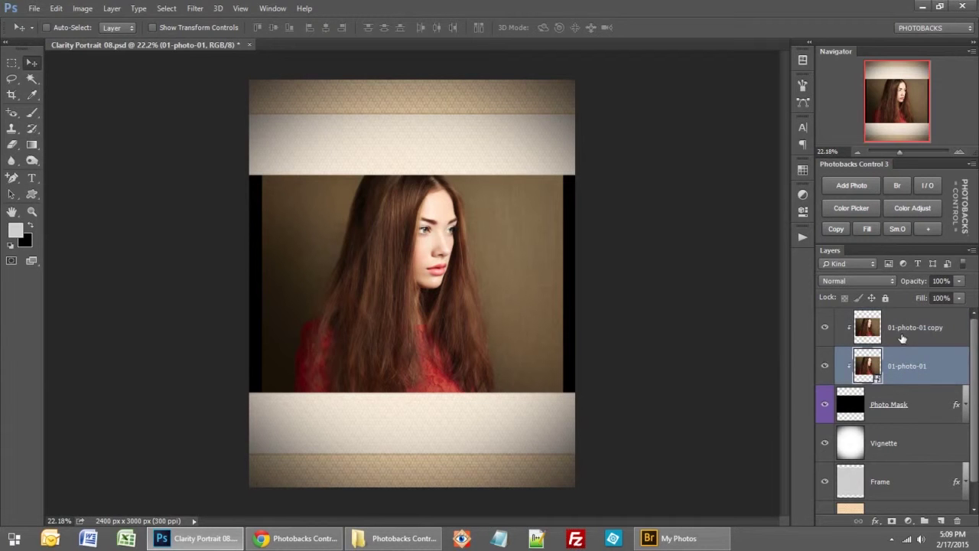
{"action": "left_click", "coordinate": [903, 339]}
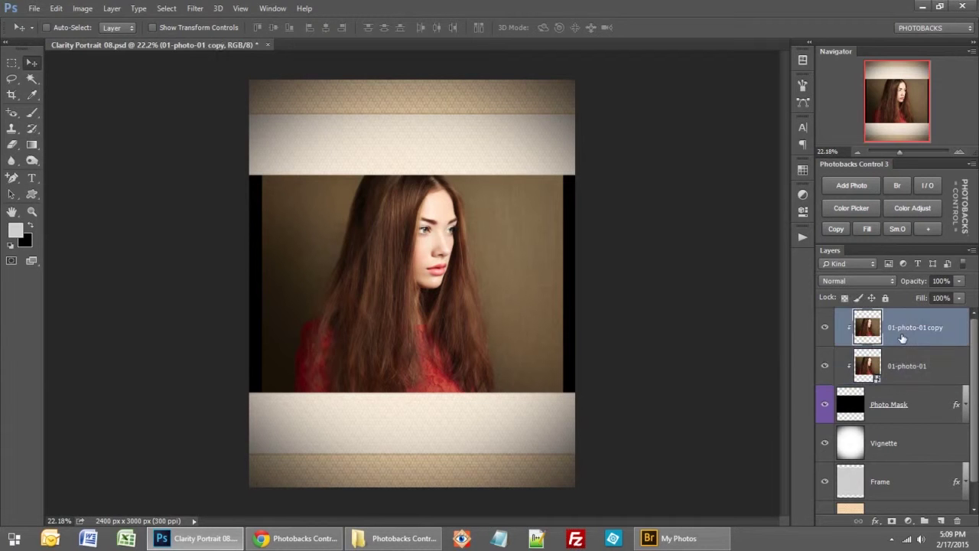
{"action": "left_click", "coordinate": [11, 63]}
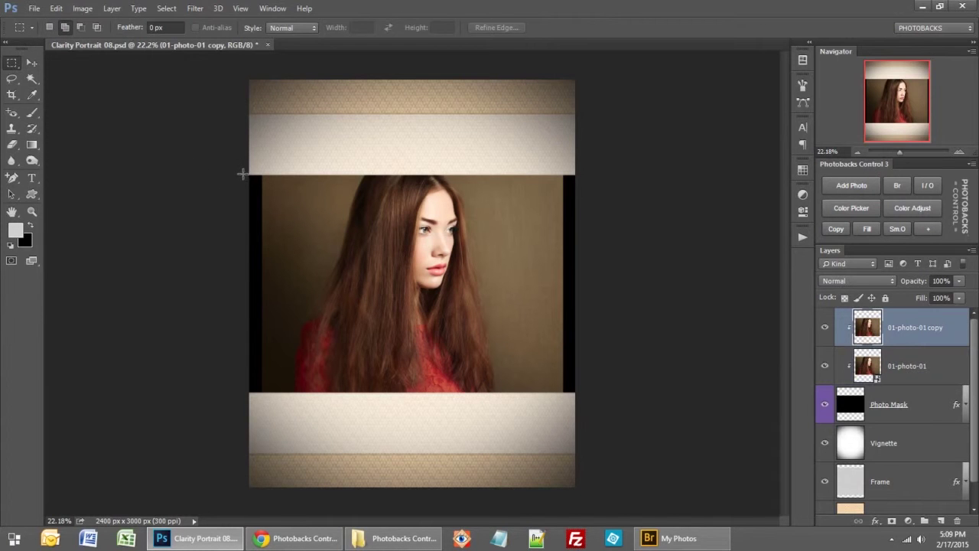
Select the left and right black strips, fill them with backdrop via Photobacks, then hide the copy
{"action": "left_click_drag", "start_coordinate": [250, 174], "coordinate": [260, 395]}
{"action": "left_click_drag", "start_coordinate": [575, 174], "coordinate": [564, 395]}
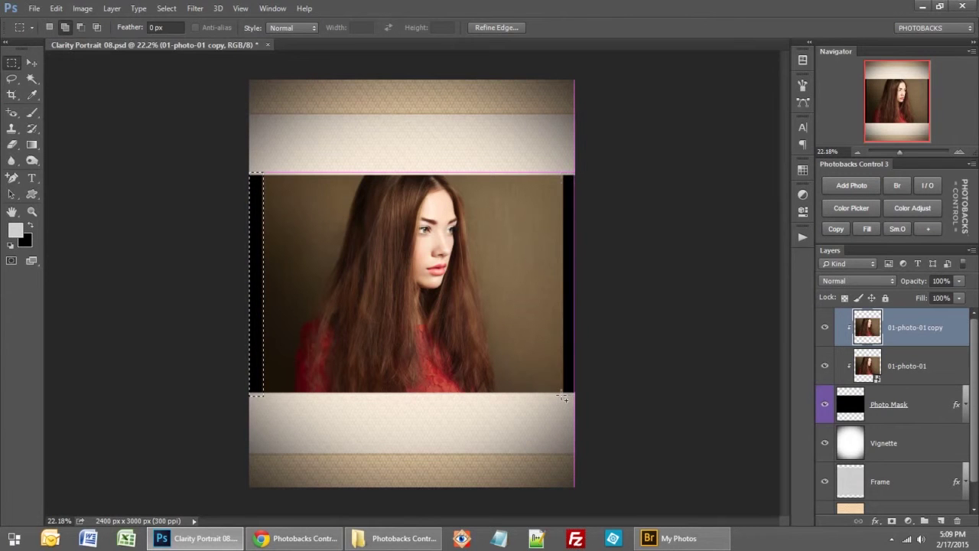
{"action": "left_click", "coordinate": [865, 229]}
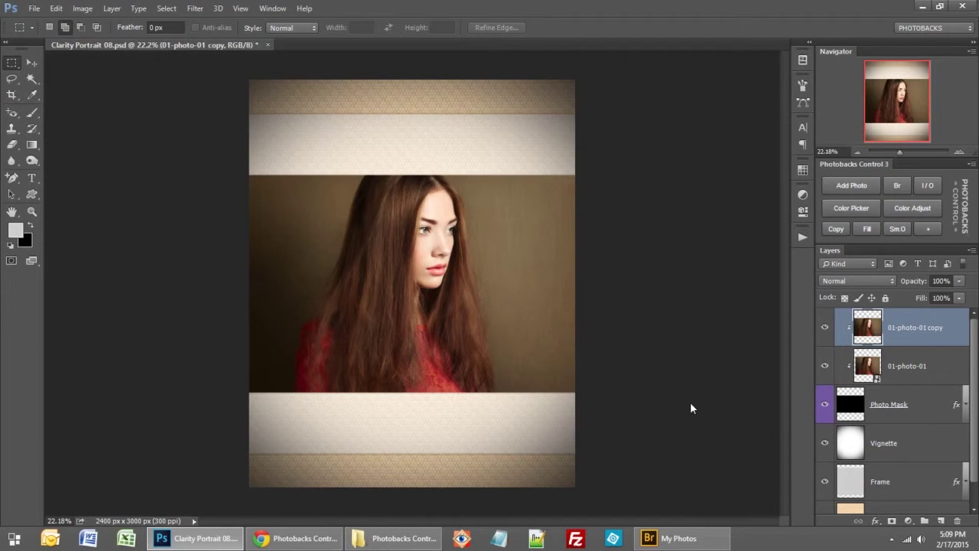
{"action": "left_click", "coordinate": [825, 327]}
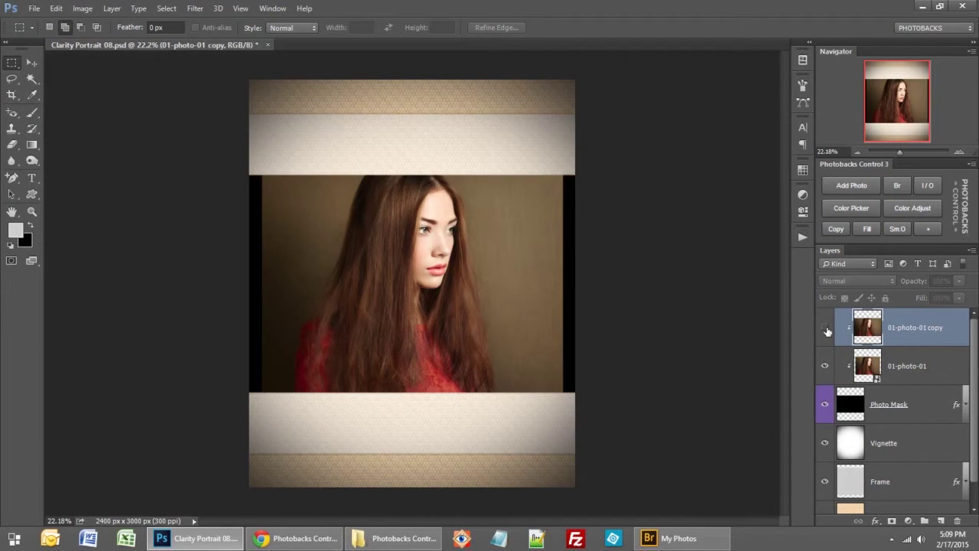
Make the gap-filled 01-photo-01 copy layer visible and convert it with Photobacks Sm.O
{"action": "left_click", "coordinate": [825, 328]}
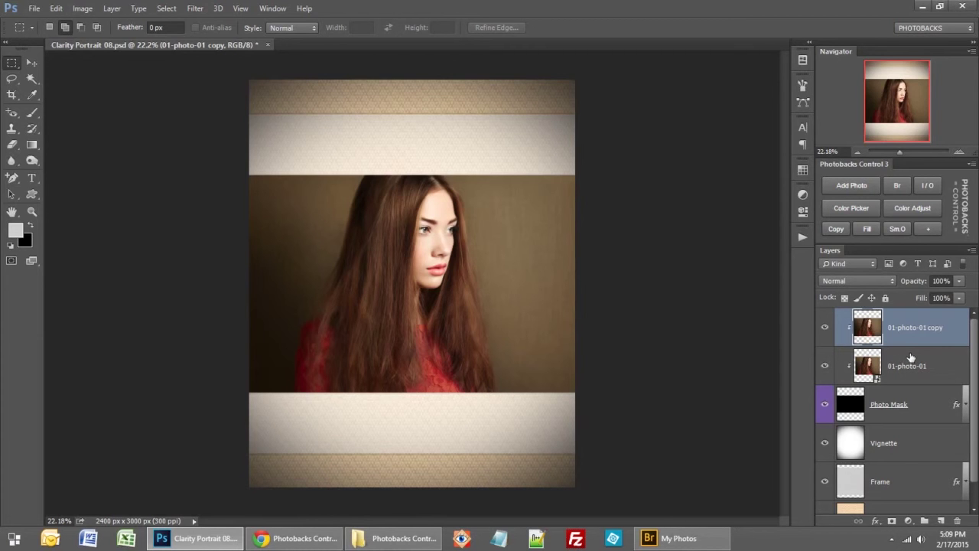
{"action": "left_click", "coordinate": [899, 229]}
Create Clarity Portrait 08 copy and compare it against the original Clarity Portrait 08.psd
{"action": "left_click", "coordinate": [929, 228]}
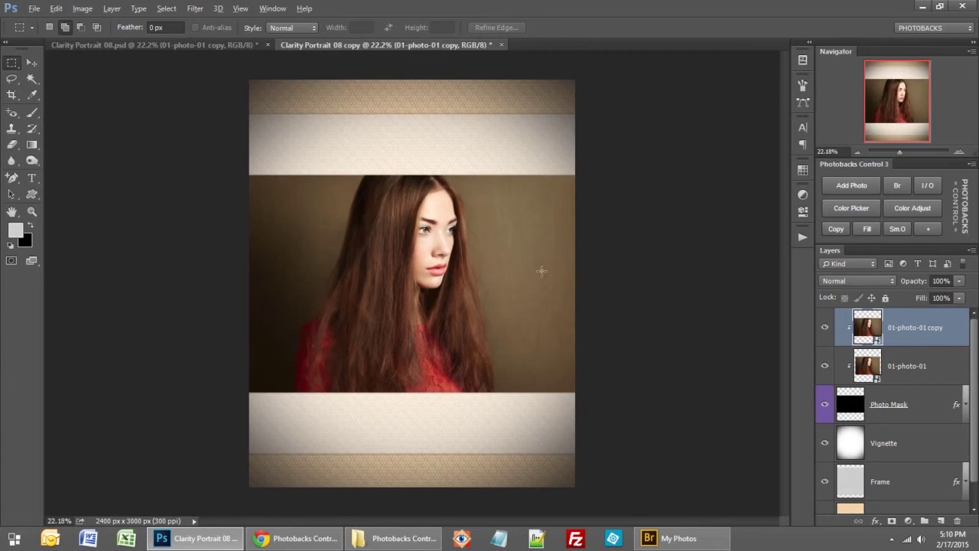
{"action": "left_click", "coordinate": [202, 46]}
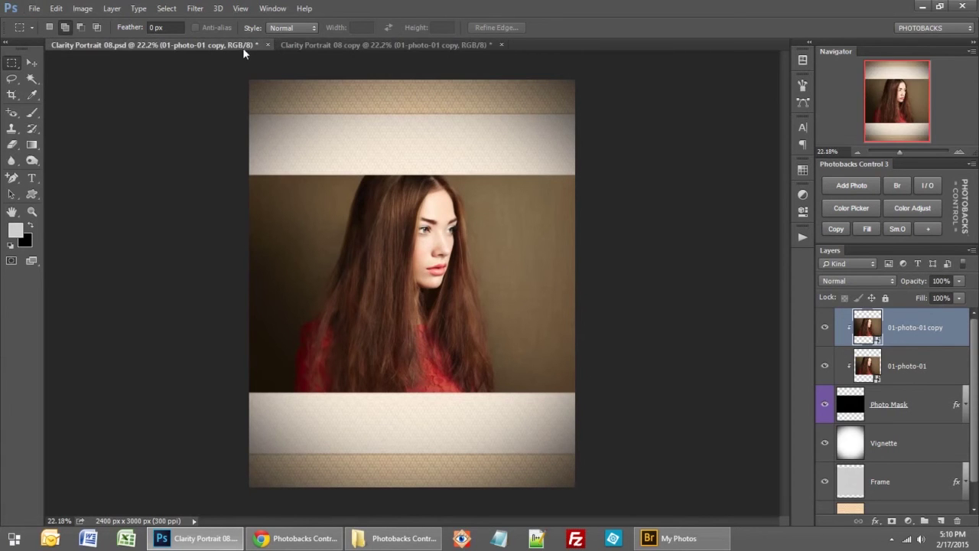
{"action": "left_click", "coordinate": [336, 46]}
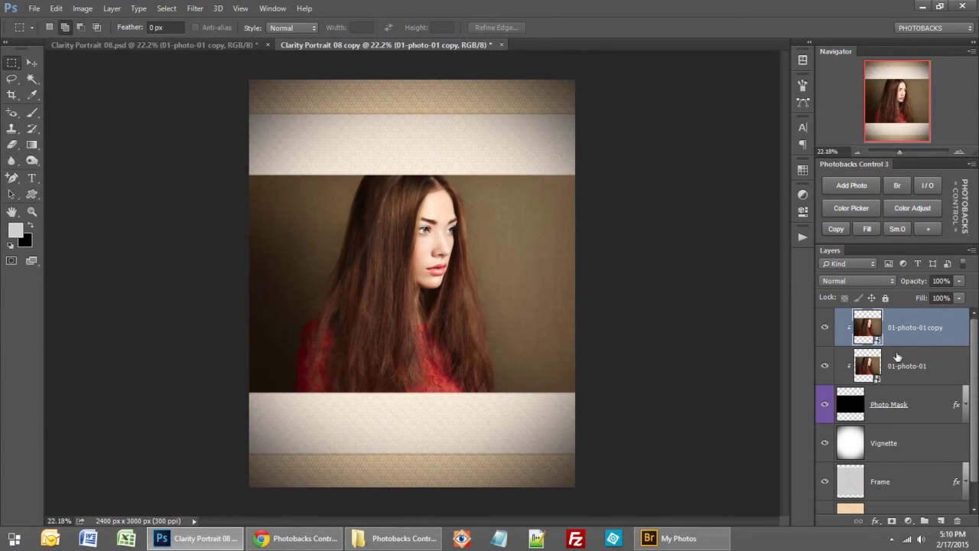
{"action": "scroll", "coordinate": [902, 354], "scroll_direction": "down", "scroll_amount": 1}
{"action": "scroll", "coordinate": [902, 418], "scroll_direction": "up", "scroll_amount": 1}
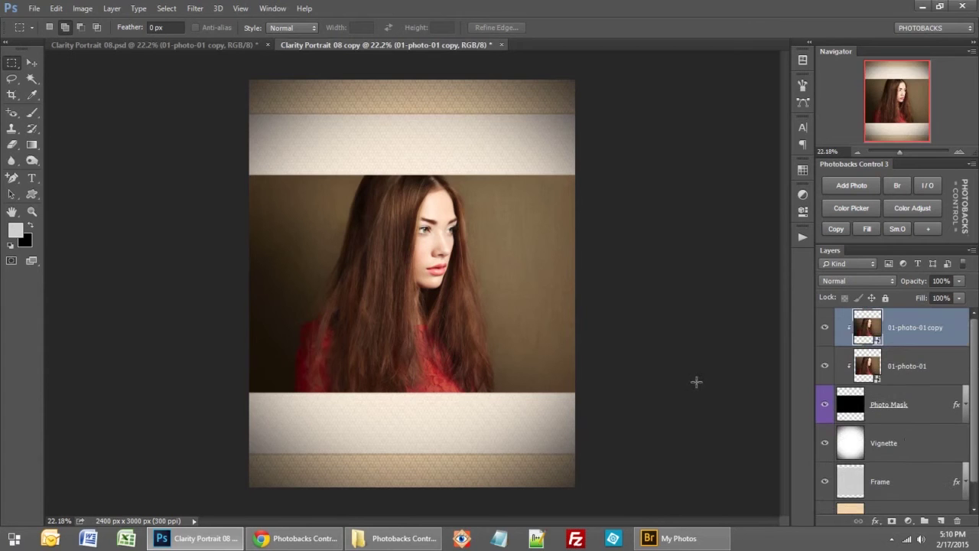